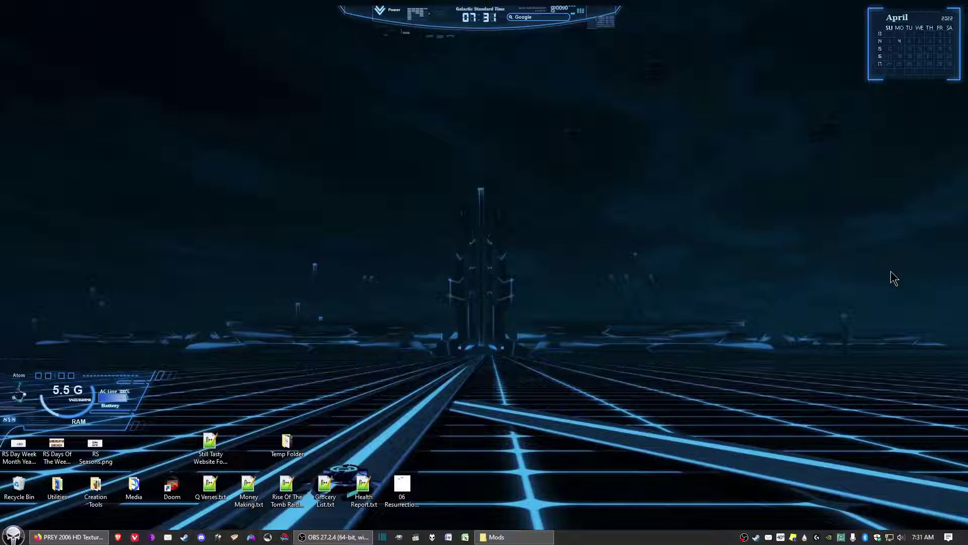
Bring up the PREY 2006 HD Textures mod page on Nexus Mods
{"action": "left_click", "coordinate": [71, 537]}
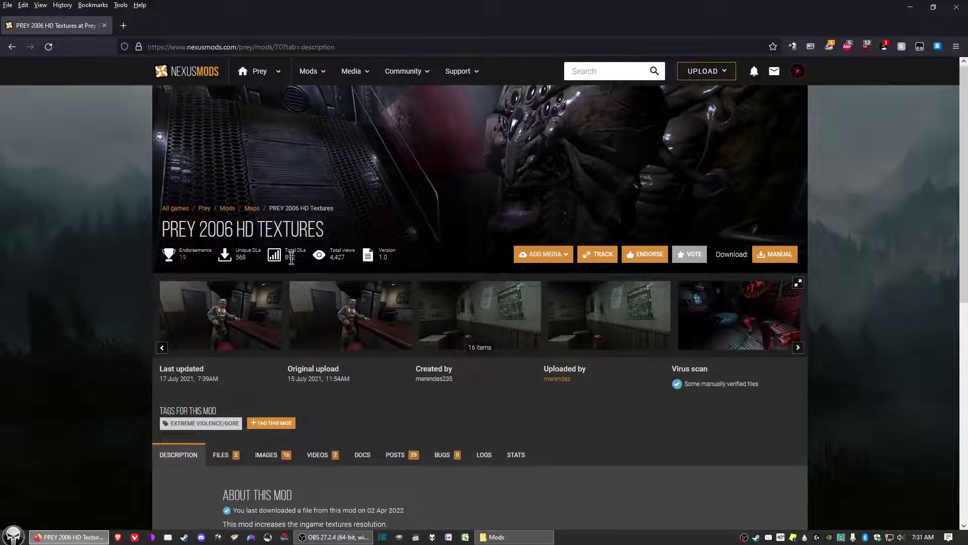
{"action": "left_click", "coordinate": [324, 300]}
{"action": "scroll", "coordinate": [930, 234], "scroll_direction": "down", "scroll_amount": 2}
Download the 4.4GB PREY 2006 full download archive via slow download into the Mods folder
{"action": "left_click", "coordinate": [220, 350]}
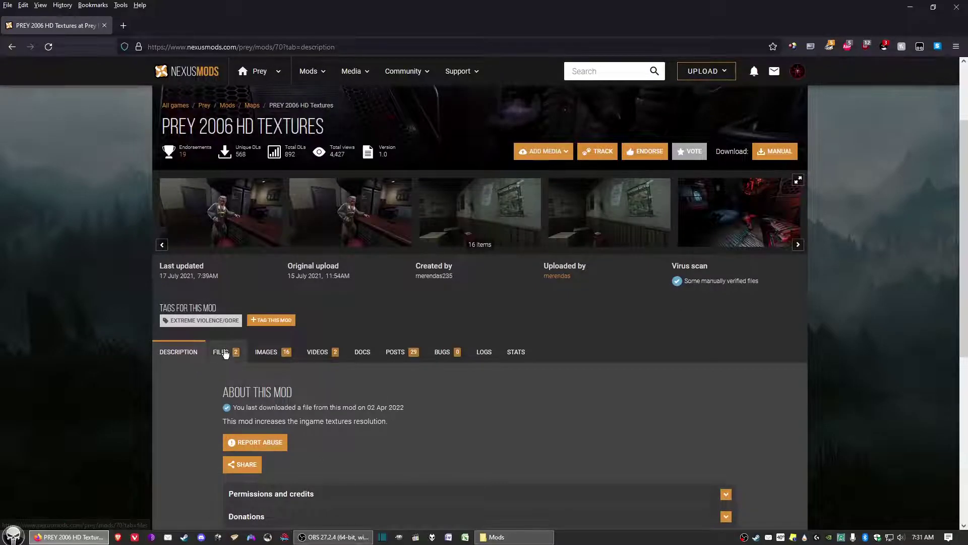
{"action": "scroll", "coordinate": [674, 323], "scroll_direction": "down", "scroll_amount": 3}
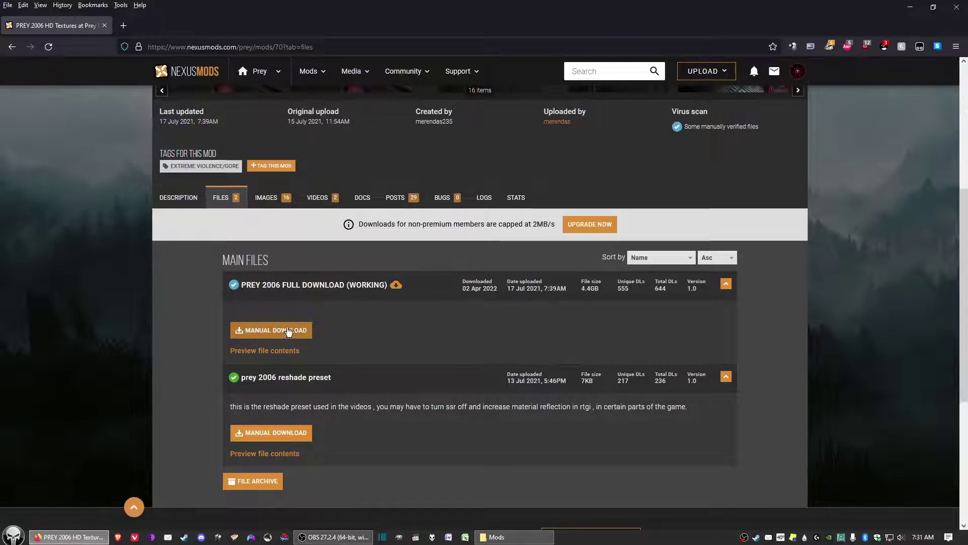
{"action": "left_click", "coordinate": [288, 331]}
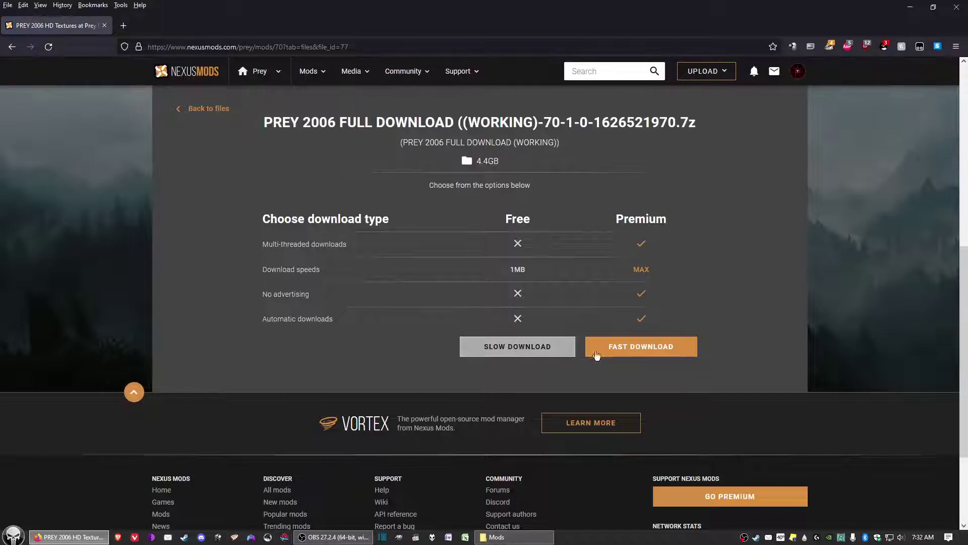
{"action": "left_click", "coordinate": [493, 356]}
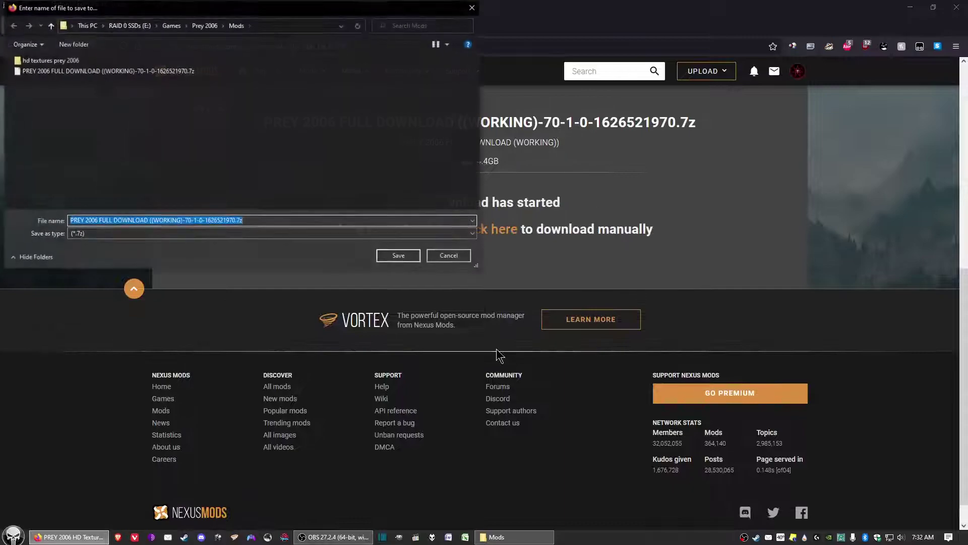
{"action": "left_click", "coordinate": [473, 8]}
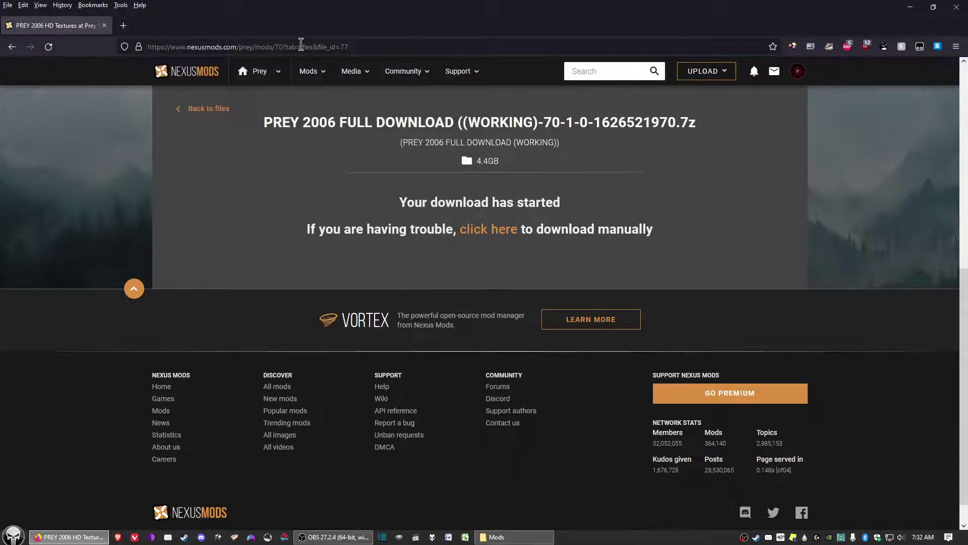
Close Firefox, return to the Mods folder and check the archive's 7-Zip menu without extracting
{"action": "left_click", "coordinate": [954, 16]}
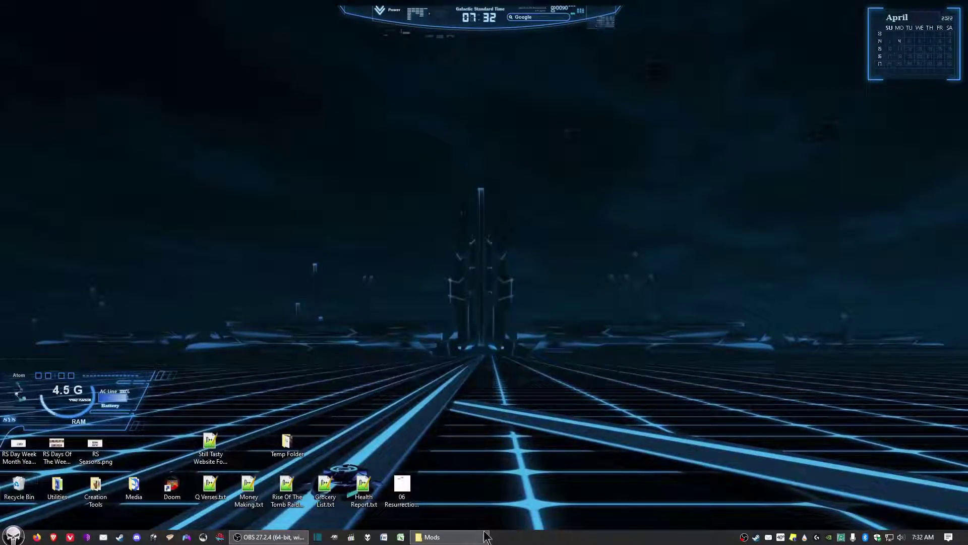
{"action": "left_click", "coordinate": [440, 539]}
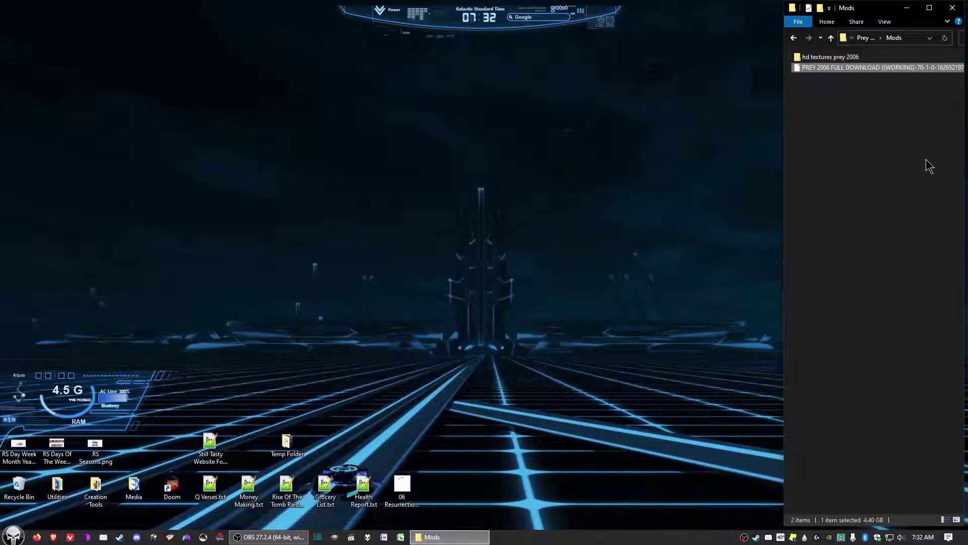
{"action": "right_click", "coordinate": [837, 69]}
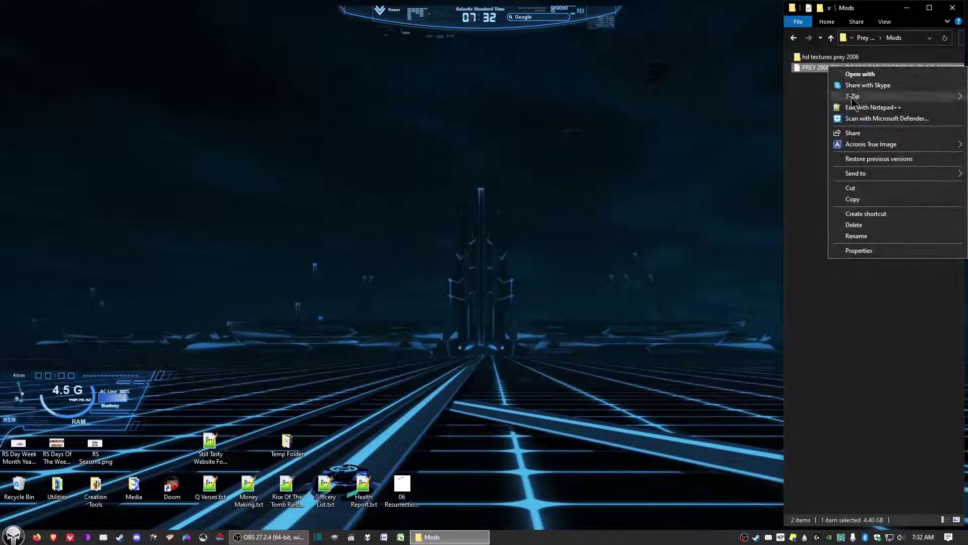
{"action": "mouse_move", "coordinate": [848, 96]}
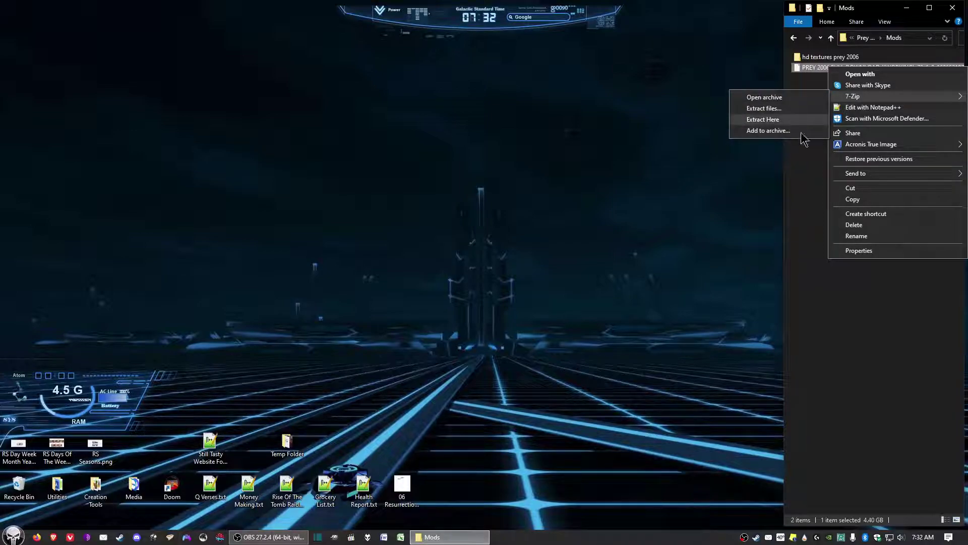
{"action": "left_click", "coordinate": [813, 193]}
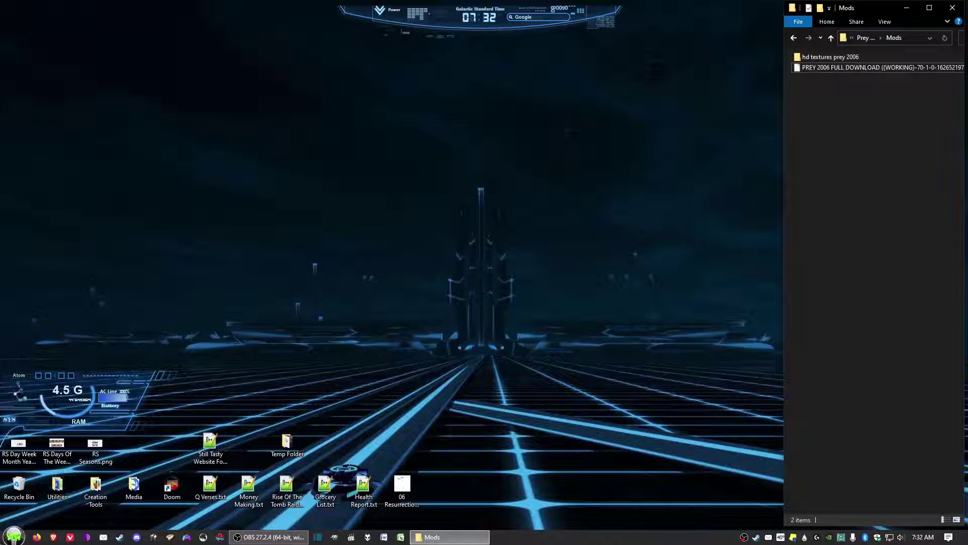
Go from This PC into Local Disk (C:) and open the Prey game folder
{"action": "left_click", "coordinate": [12, 536]}
{"action": "left_click", "coordinate": [174, 419]}
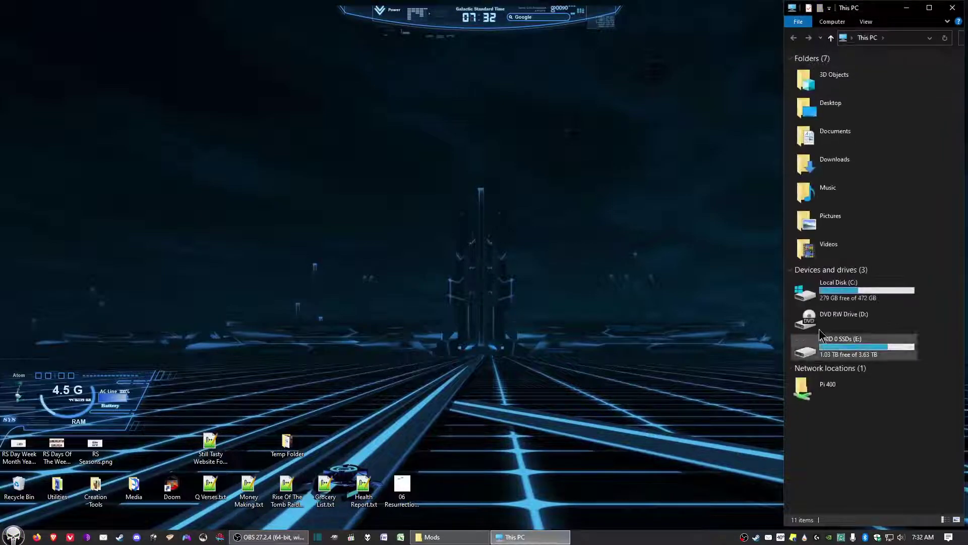
{"action": "left_click", "coordinate": [836, 297]}
{"action": "double_click", "coordinate": [835, 297]}
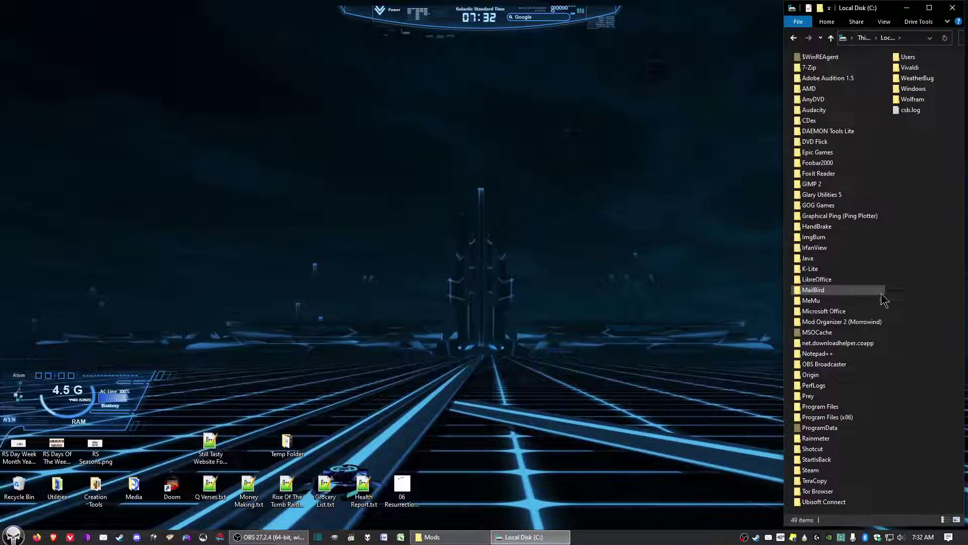
{"action": "double_click", "coordinate": [818, 397]}
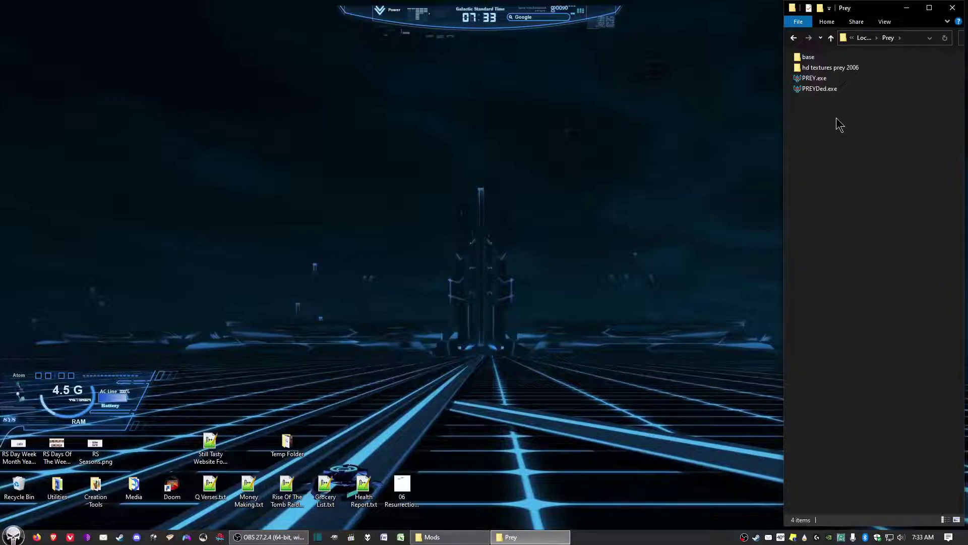
Open the base folder and bring up the properties of preyconfig.cfg
{"action": "double_click", "coordinate": [810, 57]}
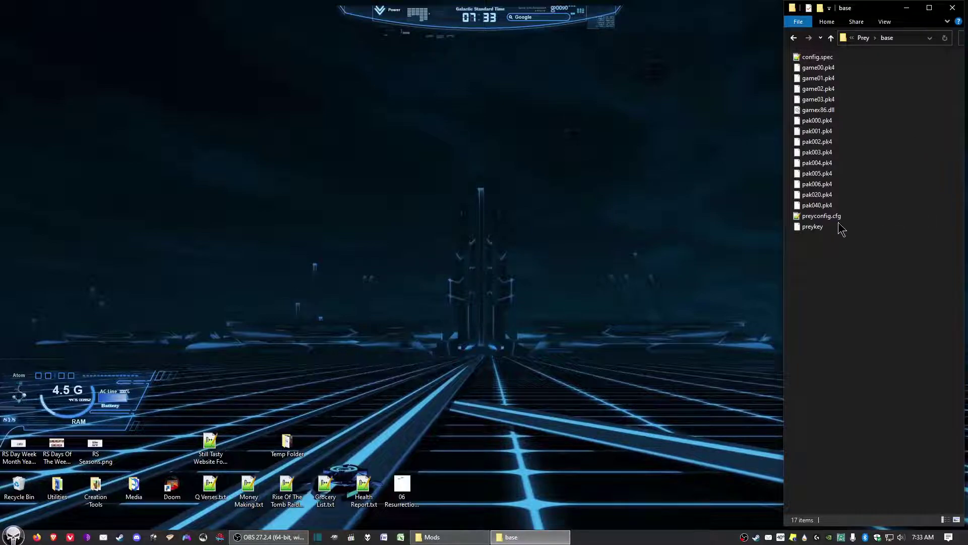
{"action": "left_click", "coordinate": [815, 218]}
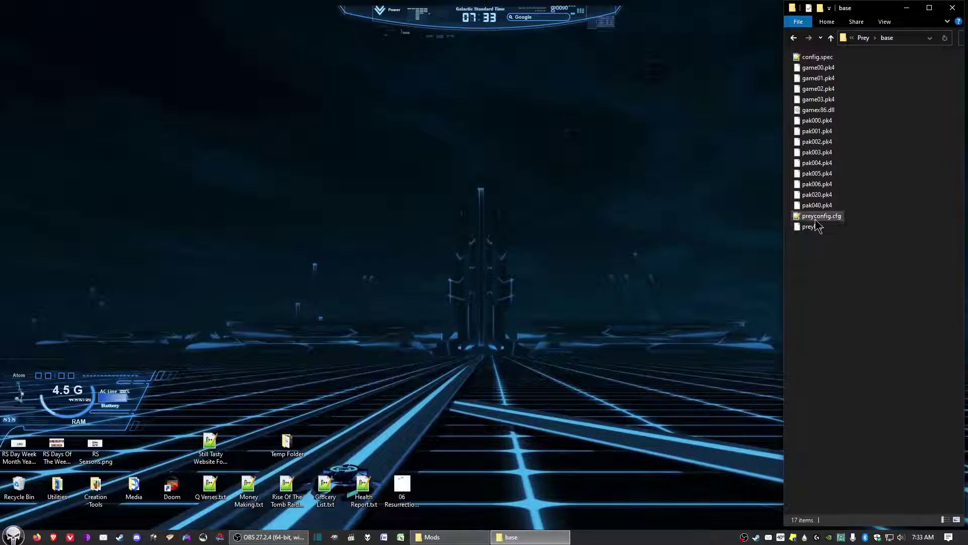
{"action": "right_click", "coordinate": [814, 219]}
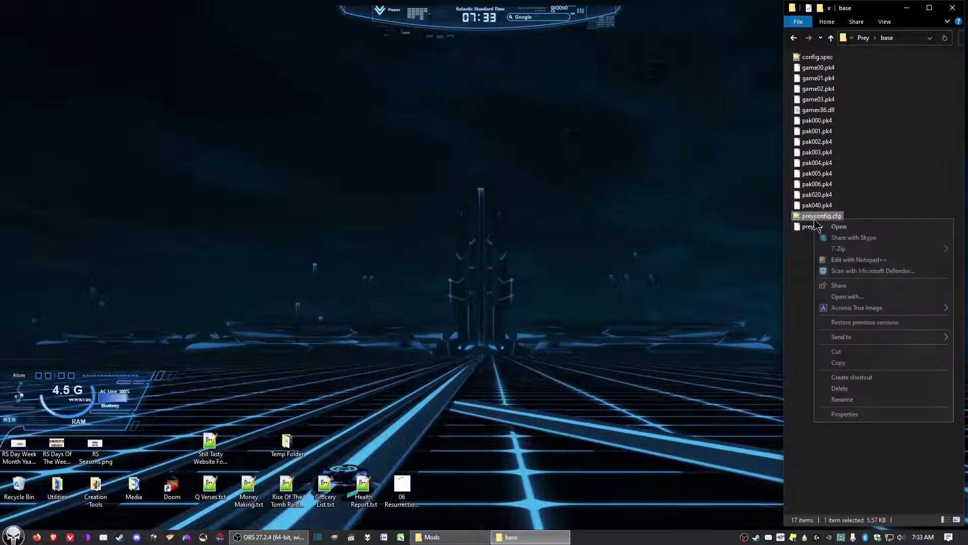
{"action": "left_click", "coordinate": [861, 415]}
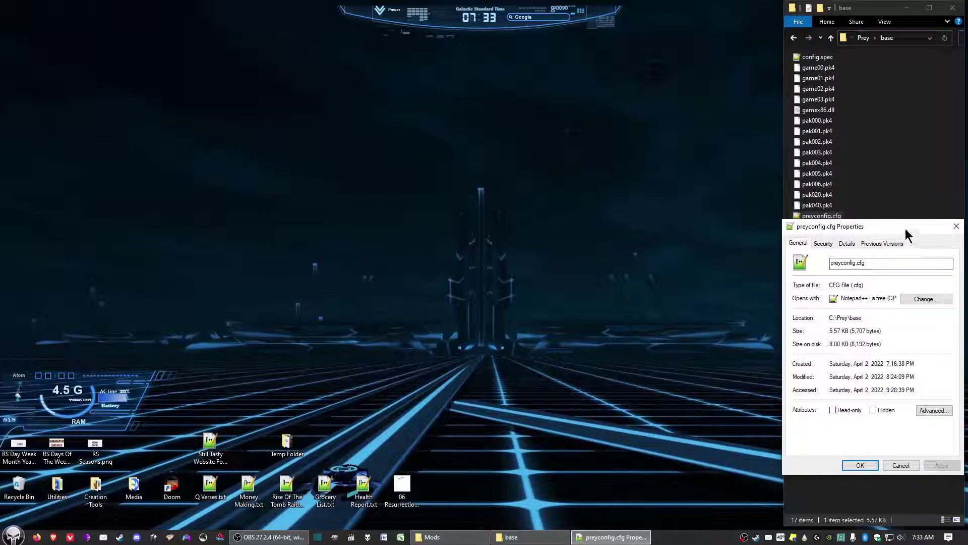
{"action": "left_click_drag", "start_coordinate": [906, 229], "coordinate": [484, 172]}
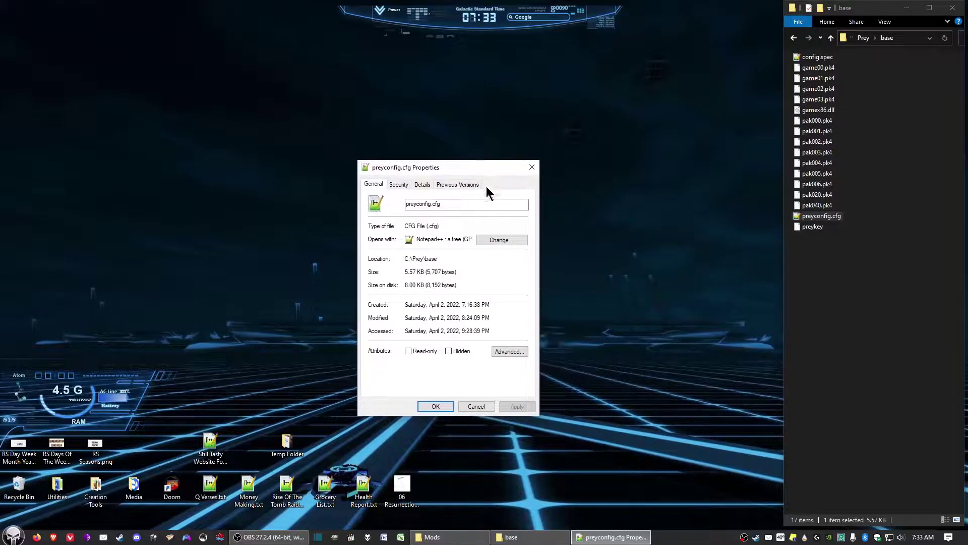
Make Notepad++ the default app for .cfg files and apply the change
{"action": "left_click", "coordinate": [512, 239]}
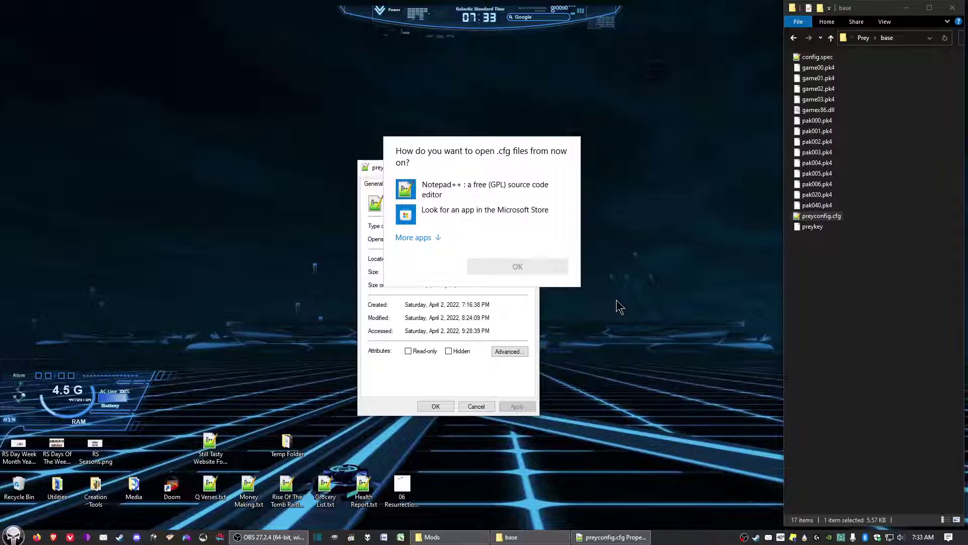
{"action": "left_click", "coordinate": [471, 191]}
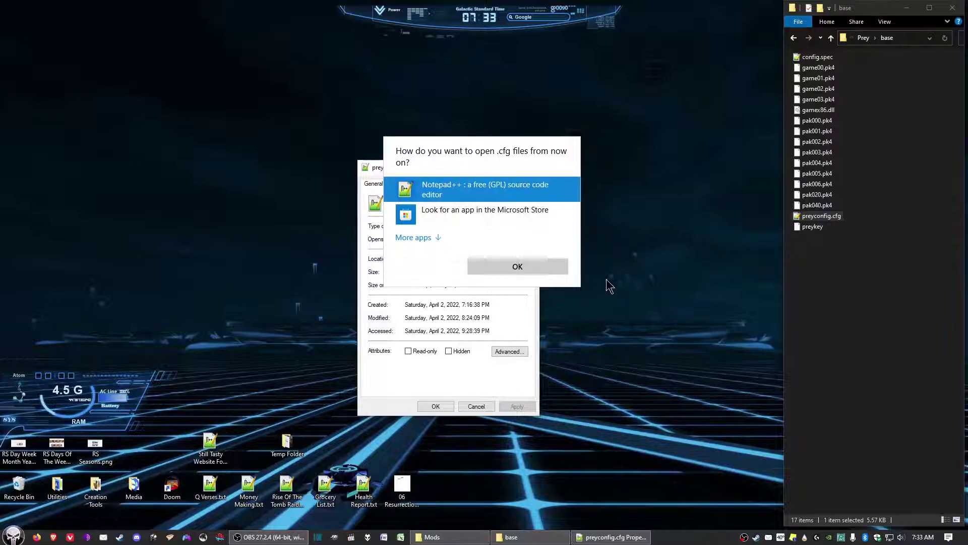
{"action": "left_click", "coordinate": [542, 266]}
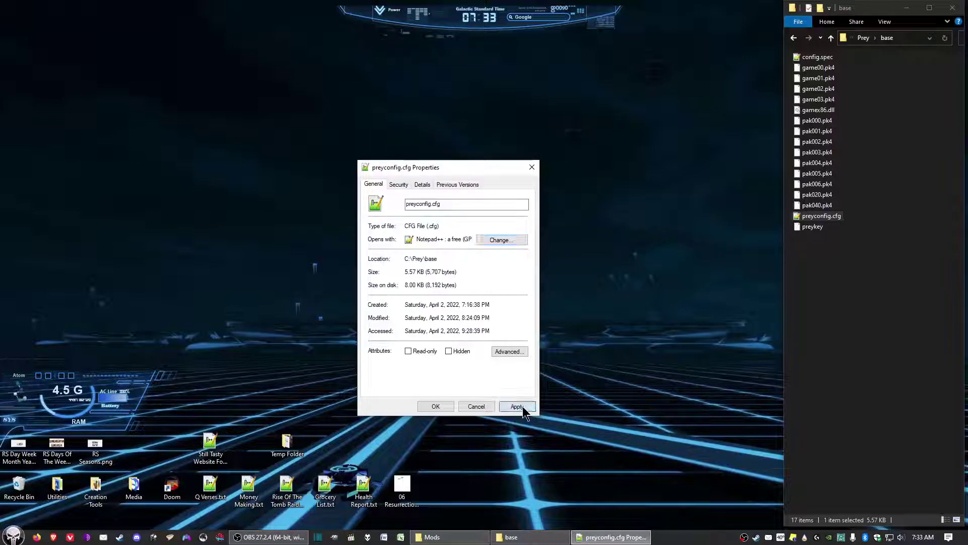
{"action": "left_click", "coordinate": [520, 407]}
{"action": "left_click", "coordinate": [436, 407]}
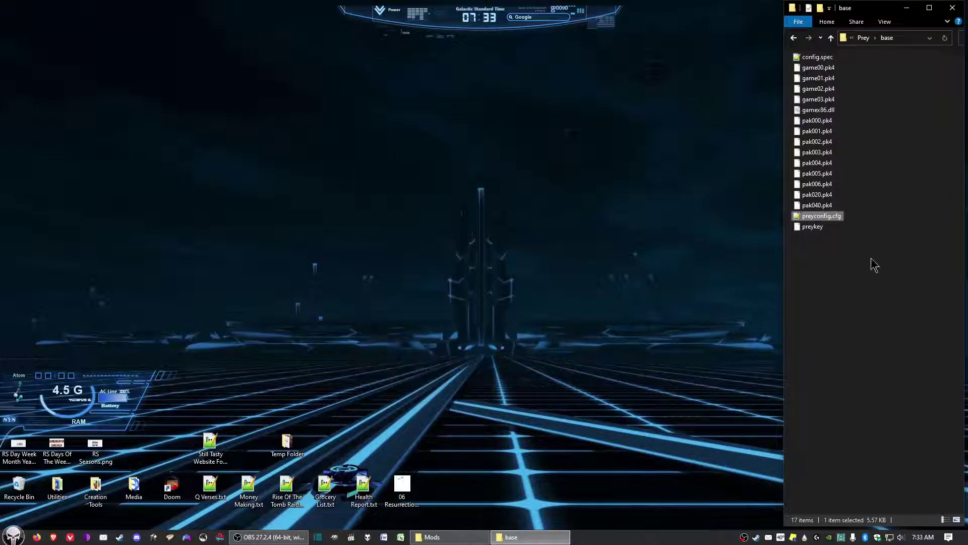
Open preyconfig.cfg in Notepad++ and search 'seta r_custom' to reach r_customHeight on line 102
{"action": "double_click", "coordinate": [814, 217]}
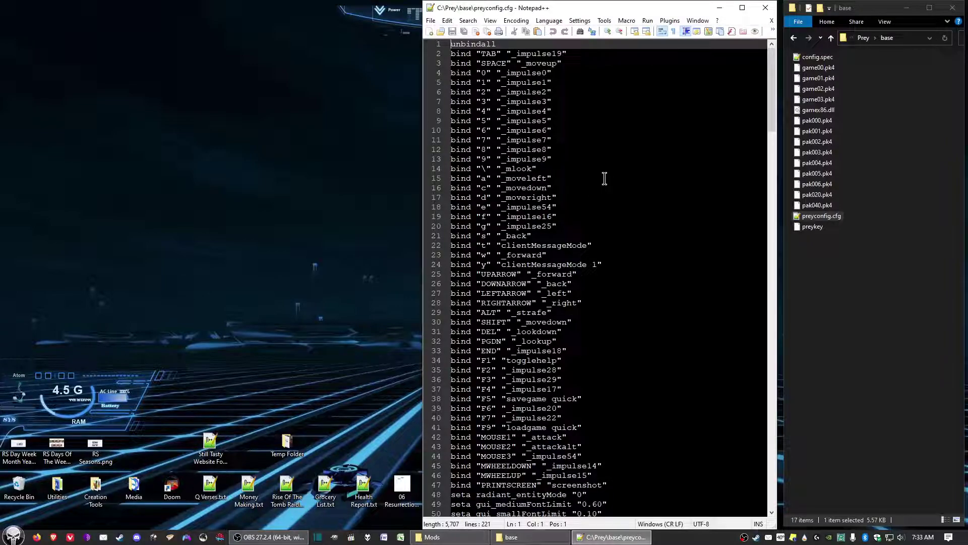
{"action": "key", "text": "ctrl+f"}
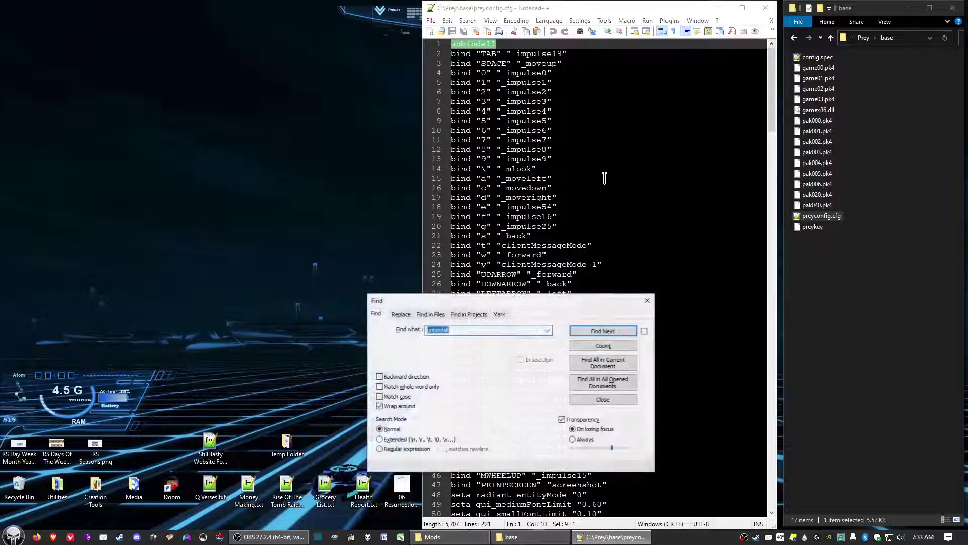
{"action": "left_click_drag", "start_coordinate": [554, 302], "coordinate": [297, 183]}
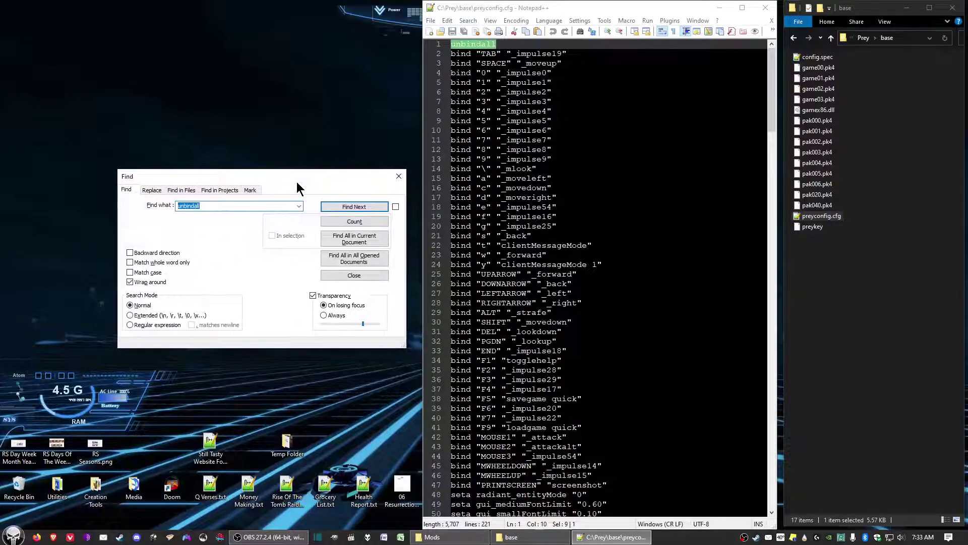
{"action": "left_click", "coordinate": [248, 204]}
{"action": "key", "text": "BackSpace"}
{"action": "key", "text": "BackSpace"}
{"action": "key", "text": "BackSpace"}
{"action": "key", "text": "BackSpace"}
{"action": "key", "text": "BackSpace"}
{"action": "key", "text": "BackSpace"}
{"action": "key", "text": "BackSpace"}
{"action": "key", "text": "BackSpace"}
{"action": "key", "text": "BackSpace"}
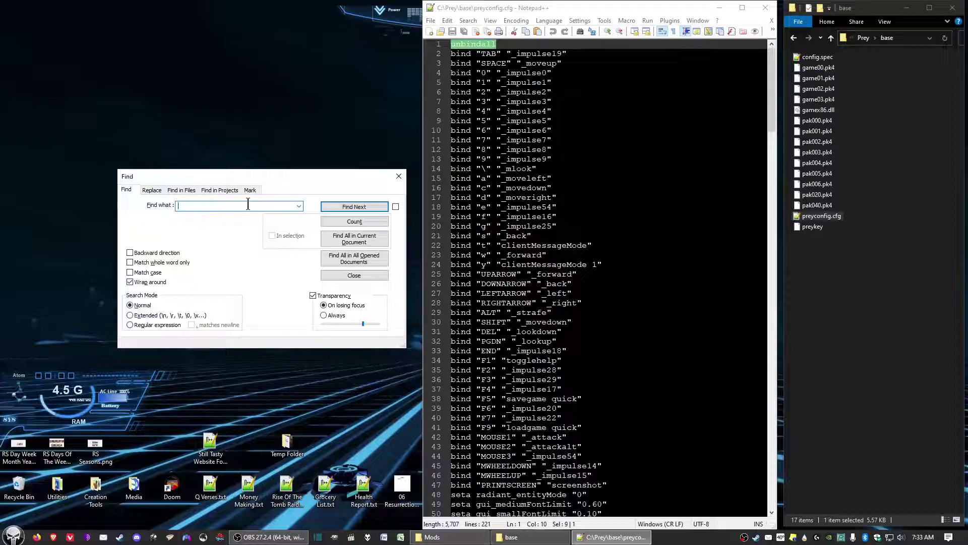
{"action": "type", "text": "seta"}
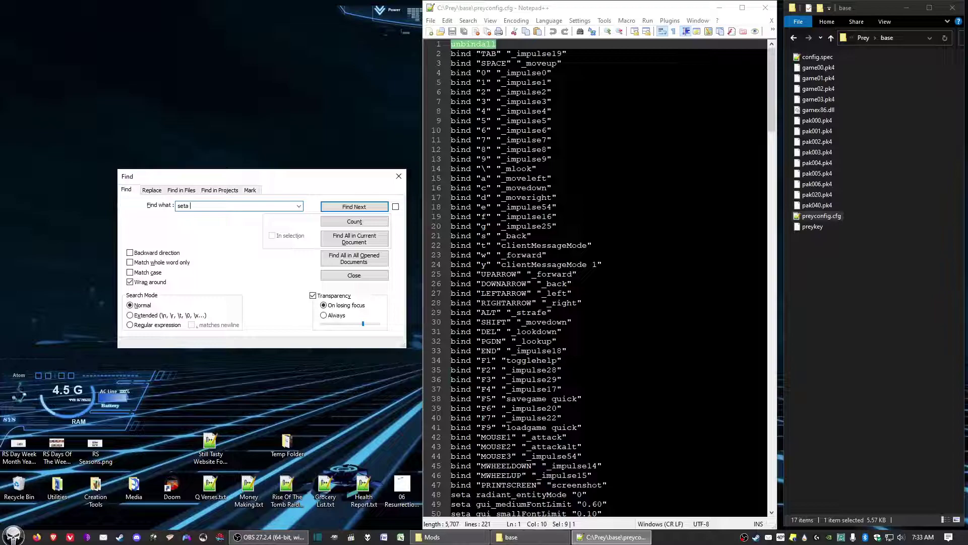
{"action": "type", "text": " r_customheight"}
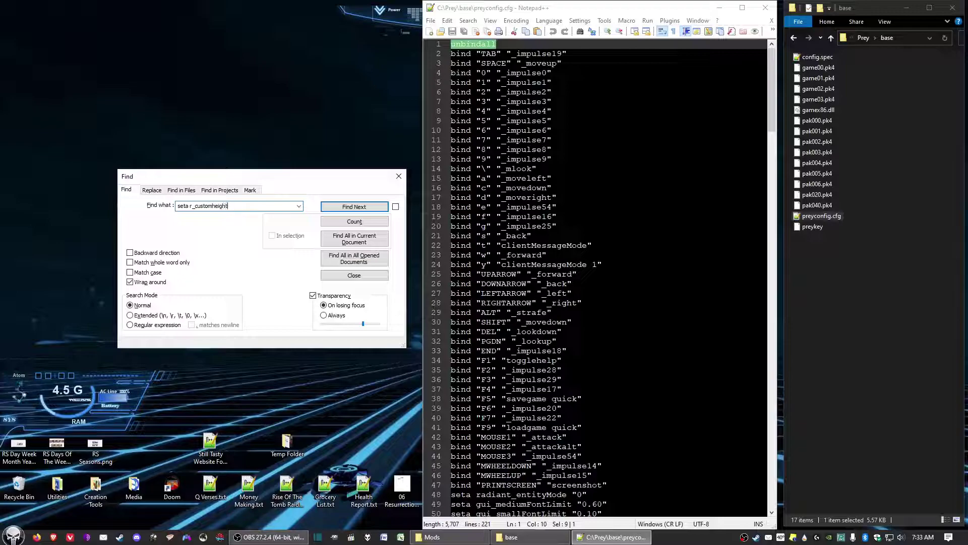
{"action": "left_click", "coordinate": [356, 208]}
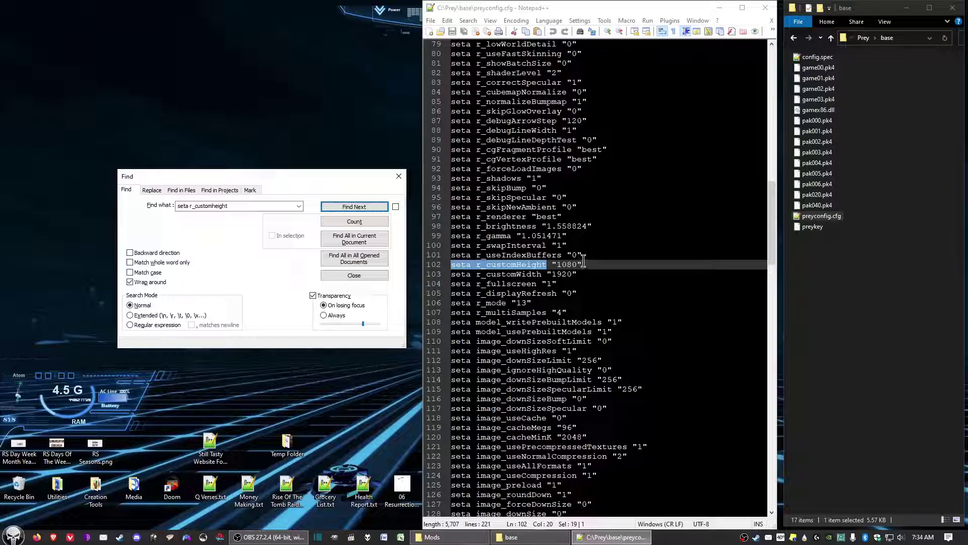
Change the r_mode value on line 106 from "13" to "-1"
{"action": "left_click", "coordinate": [565, 274]}
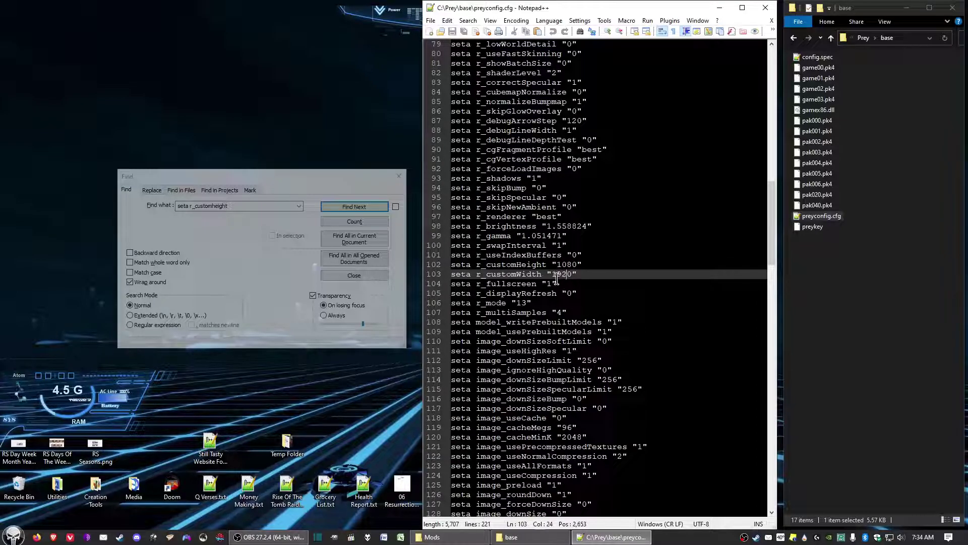
{"action": "left_click", "coordinate": [321, 177]}
{"action": "left_click_drag", "start_coordinate": [209, 207], "coordinate": [242, 207]}
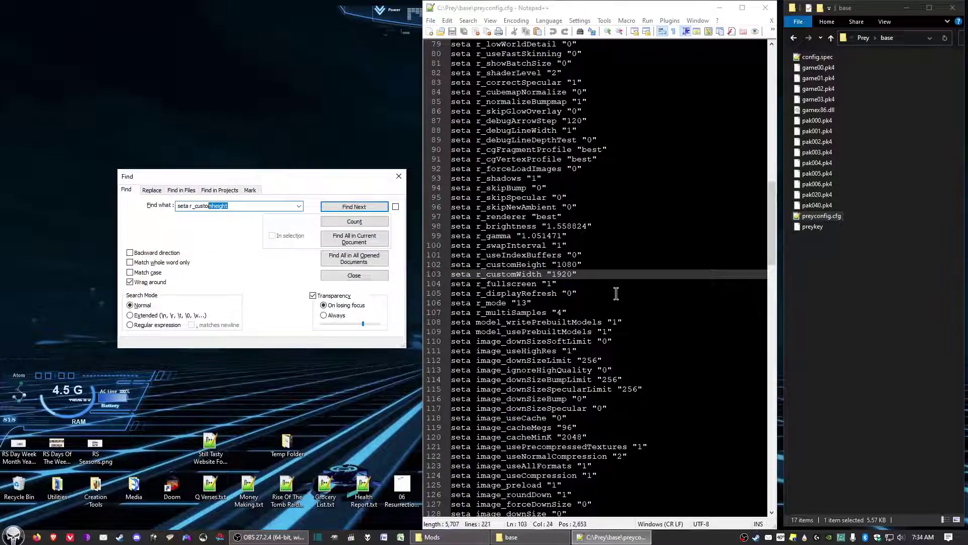
{"action": "left_click", "coordinate": [528, 304]}
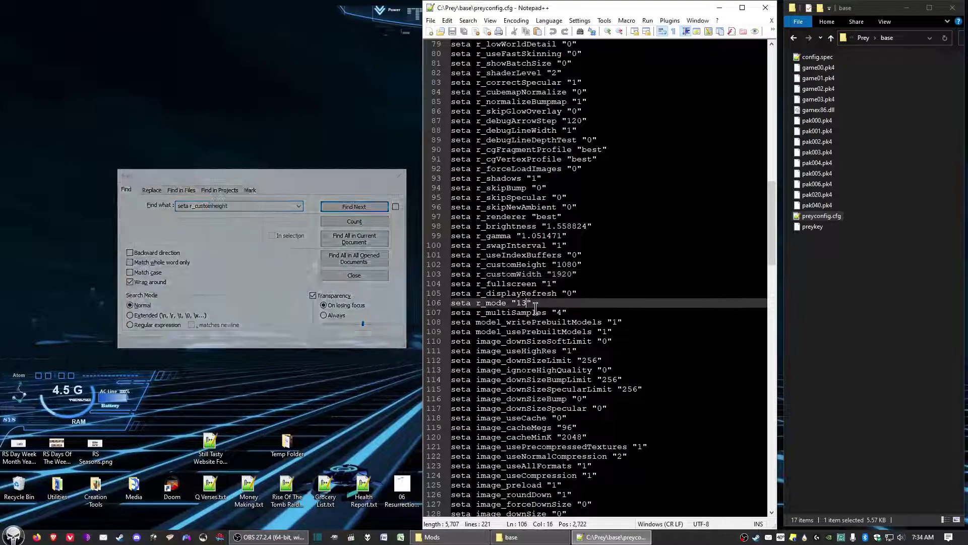
{"action": "key", "text": "BackSpace"}
{"action": "key", "text": "BackSpace"}
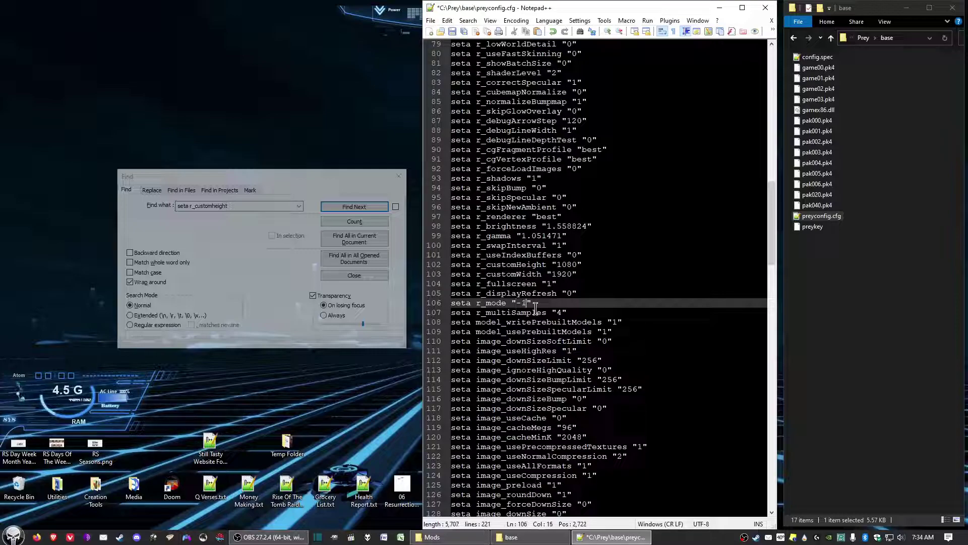
Save preyconfig.cfg and close Notepad++
{"action": "left_click", "coordinate": [431, 21]}
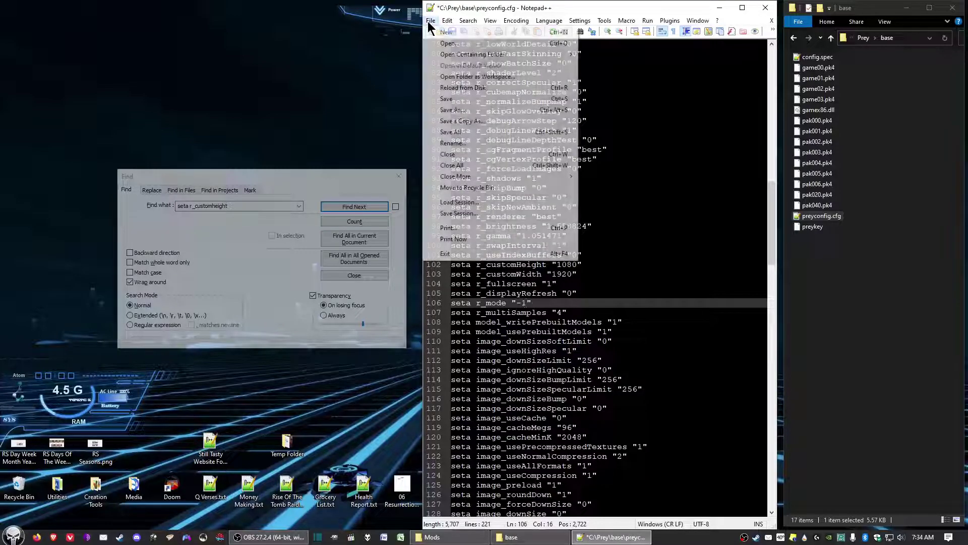
{"action": "left_click", "coordinate": [447, 99]}
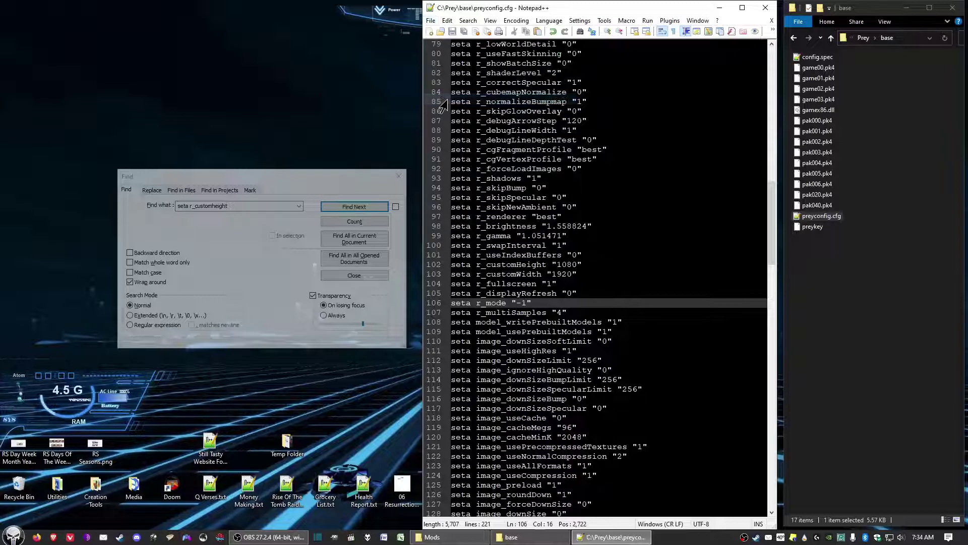
{"action": "left_click", "coordinate": [765, 11]}
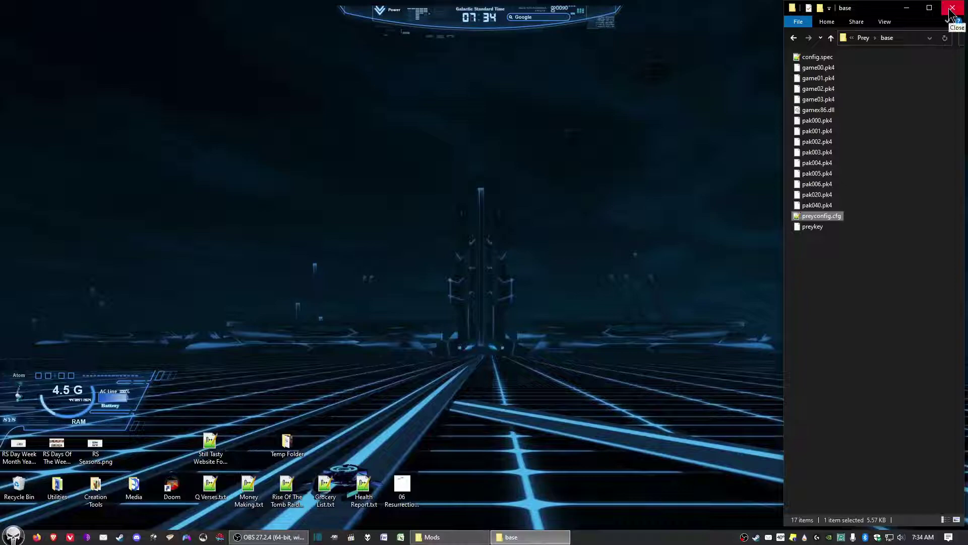
Close both Explorer windows and launch Prey 2006 Modded from the Steam library
{"action": "left_click", "coordinate": [951, 10]}
{"action": "left_click", "coordinate": [952, 10]}
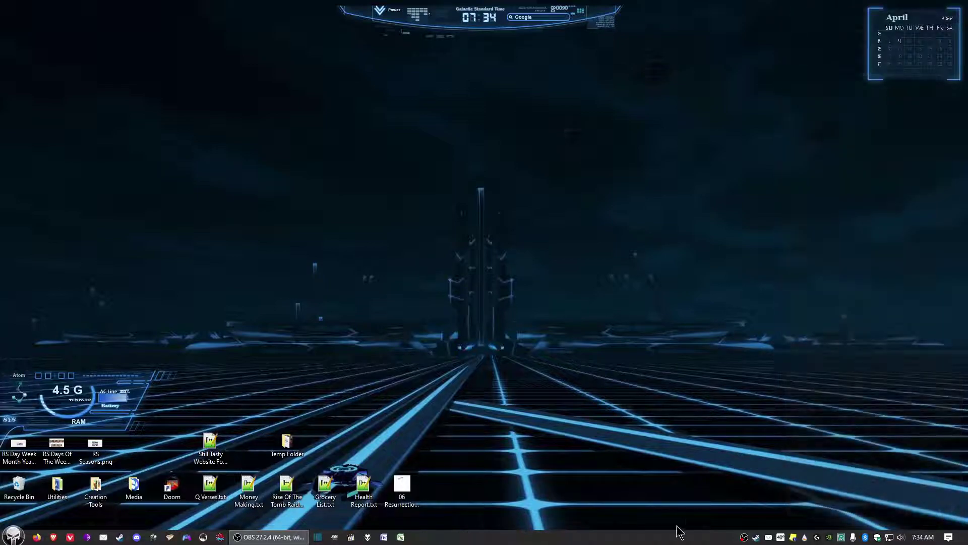
{"action": "left_click", "coordinate": [756, 537]}
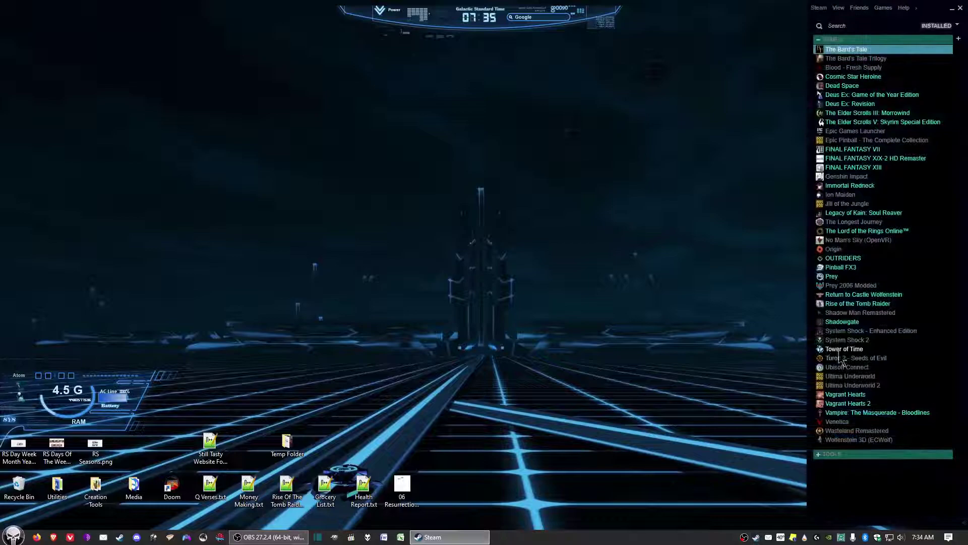
{"action": "double_click", "coordinate": [852, 286]}
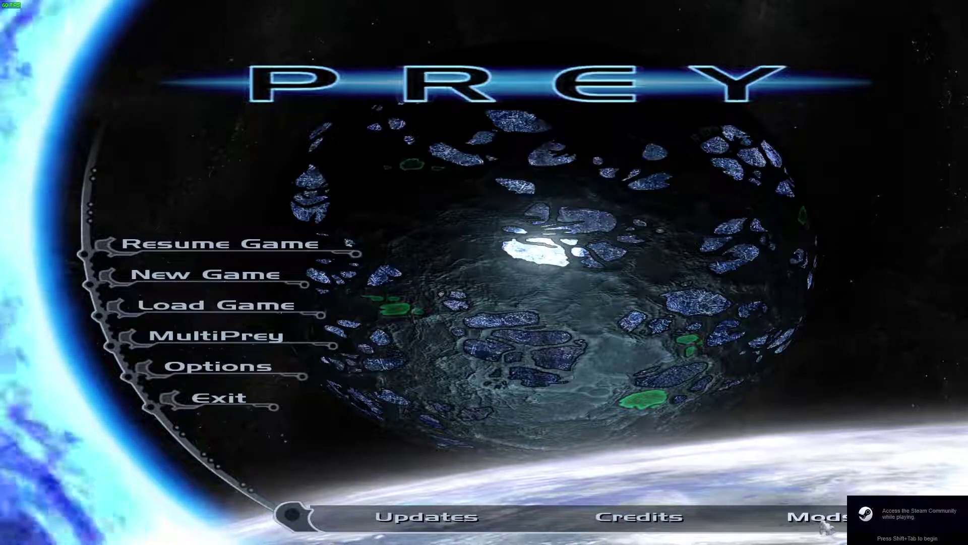
Pick the PREY entry from the game's Mods list
{"action": "left_click", "coordinate": [822, 520]}
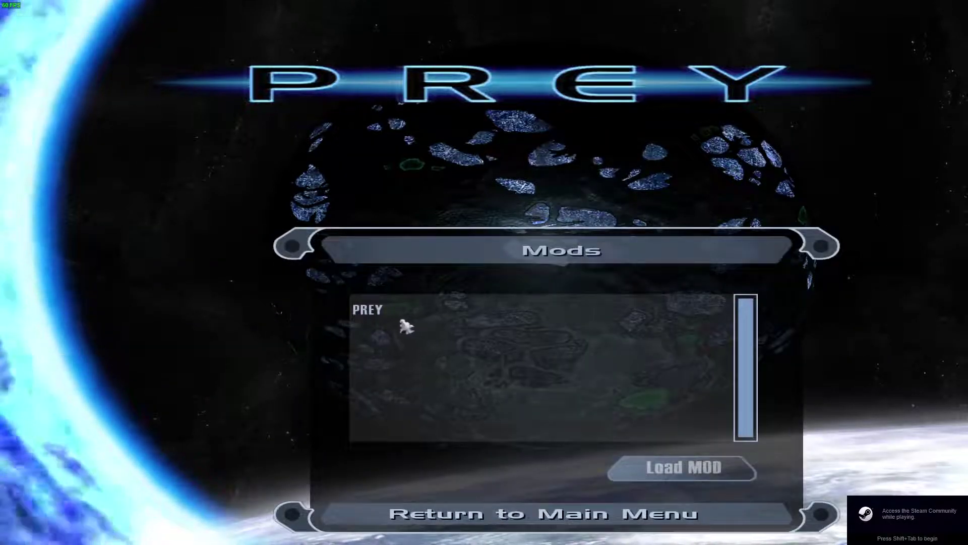
{"action": "left_click", "coordinate": [378, 312]}
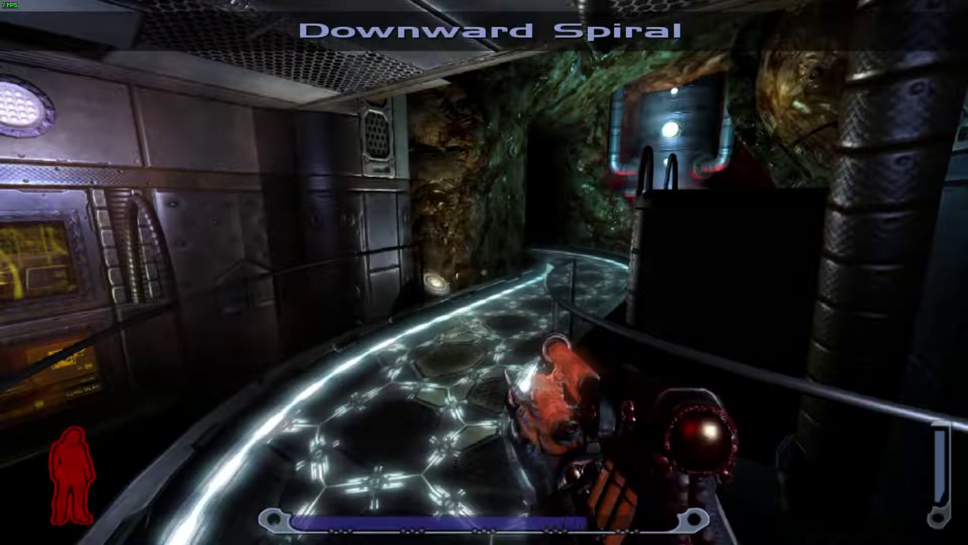
Walk forward along the Downward Spiral walkway and quicksave the game
{"action": "key", "text": "w"}
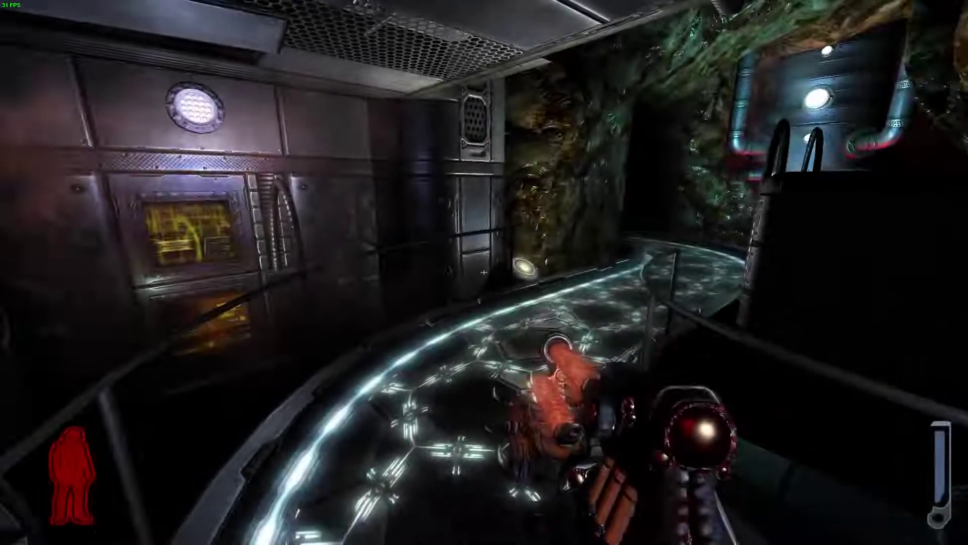
{"action": "key", "text": "w"}
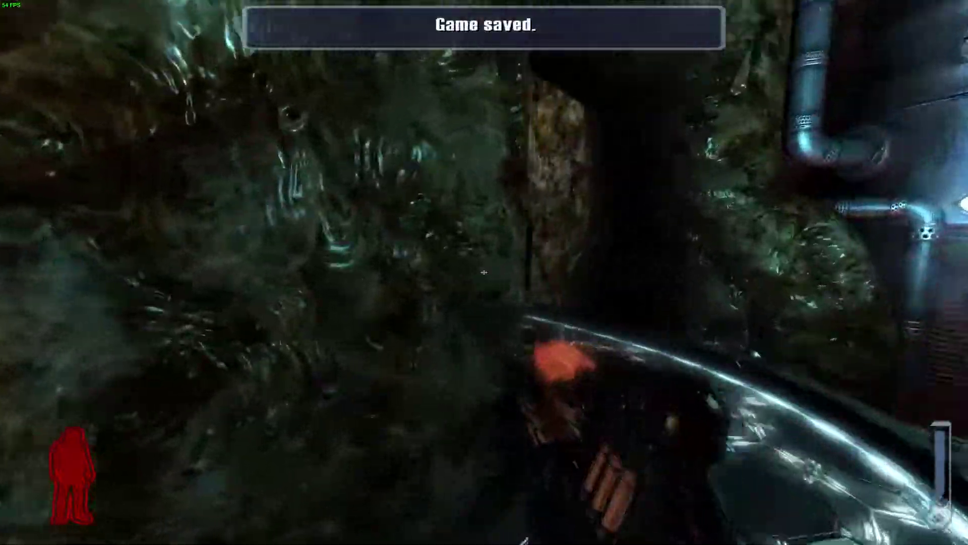